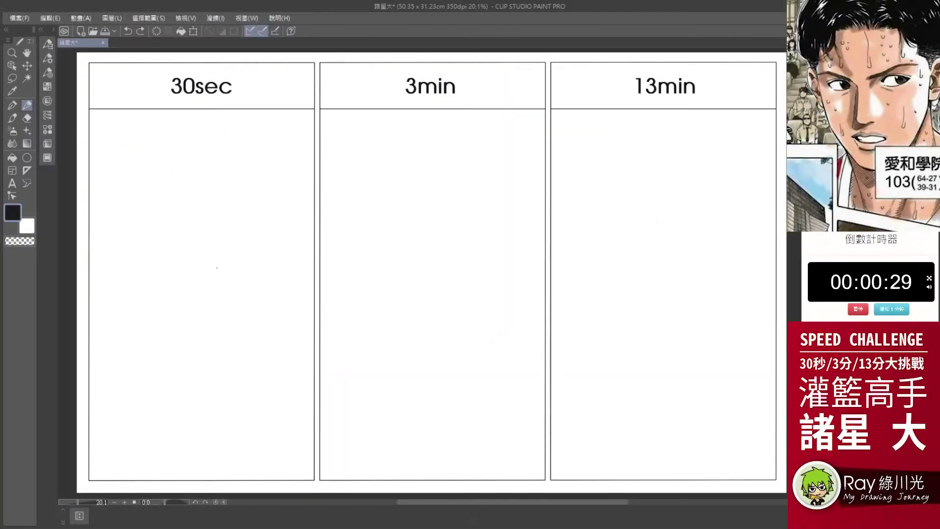
- Sketch the 30sec face's left eye, contours, jawline, mouth line and ear
mouse_move(210, 264)
left_mouse_down()
mouse_move(222, 254)
mouse_move(242, 259)
mouse_move(202, 256)
mouse_move(187, 280)
mouse_move(187, 315)
mouse_move(205, 308)
left_mouse_up()
left_click_drag(150, 261, 184, 272)
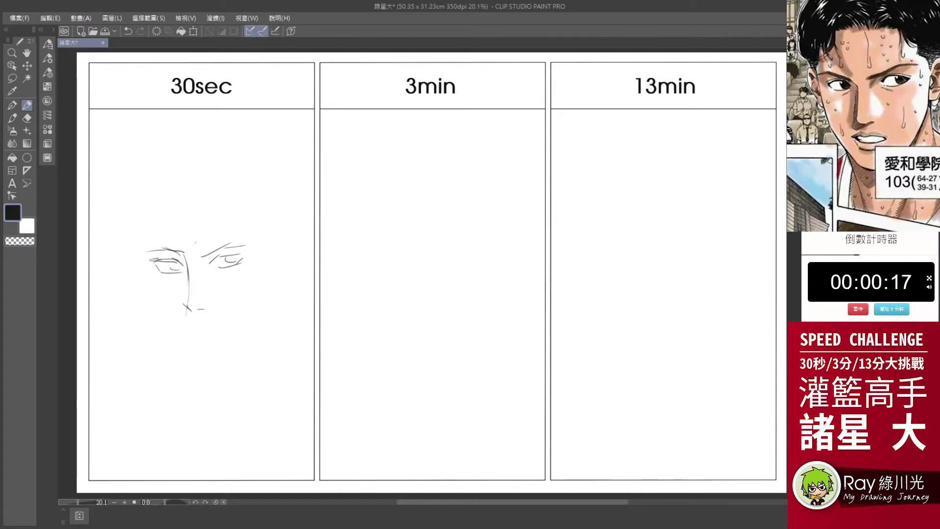
left_click_drag(142, 254, 160, 325)
left_click_drag(157, 319, 189, 368)
left_click_drag(190, 324, 215, 324)
left_click_drag(221, 368, 267, 316)
left_click_drag(268, 258, 242, 344)
left_click_drag(268, 236, 274, 282)
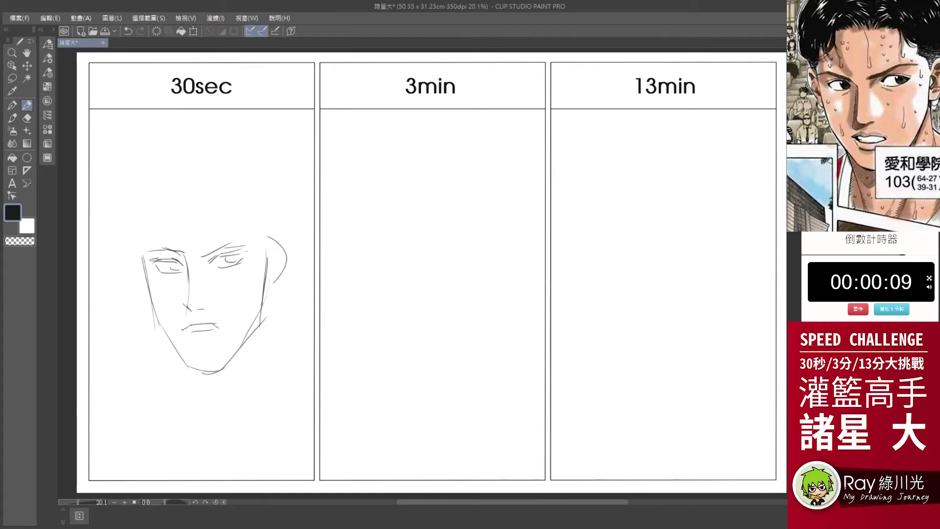
- Rough in hair strands and the left and right hair contours around the 30sec face
left_click_drag(133, 257, 147, 292)
left_click_drag(254, 205, 260, 268)
left_click_drag(253, 218, 277, 242)
mouse_move(142, 228)
left_mouse_down()
mouse_move(153, 268)
mouse_move(149, 248)
left_mouse_up()
left_click_drag(196, 205, 211, 174)
mouse_move(201, 203)
left_mouse_down()
mouse_move(224, 186)
mouse_move(232, 233)
left_mouse_up()
left_click_drag(245, 210, 275, 219)
left_click_drag(162, 202, 186, 205)
left_click_drag(169, 189, 137, 228)
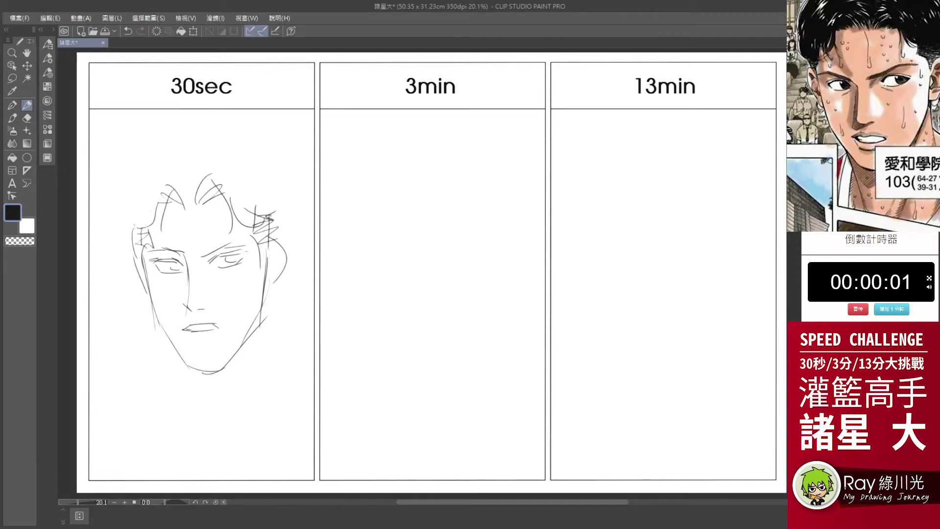
left_click_drag(155, 167, 123, 235)
left_click_drag(234, 153, 280, 255)
left_click_drag(292, 198, 292, 243)
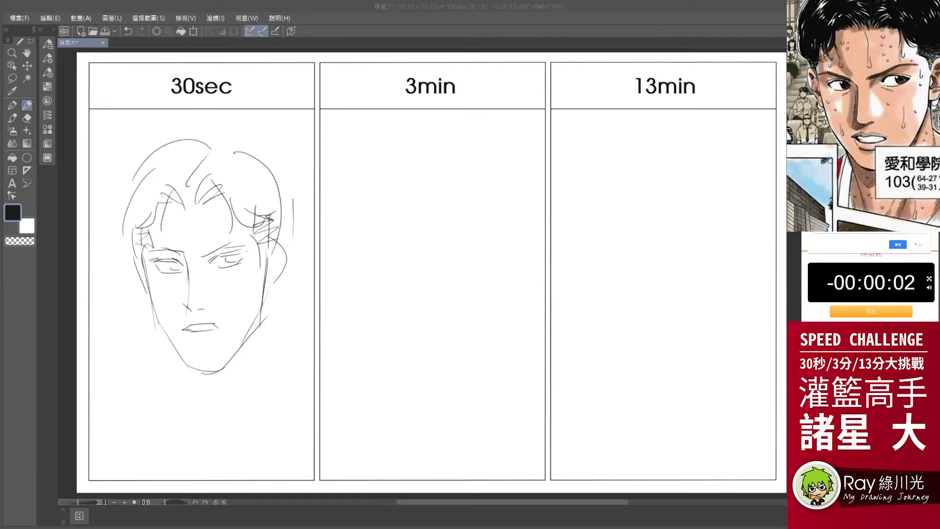
- Start the 3min face with the nose line and eye strokes, undoing one eye stroke
left_click_drag(438, 233, 467, 226)
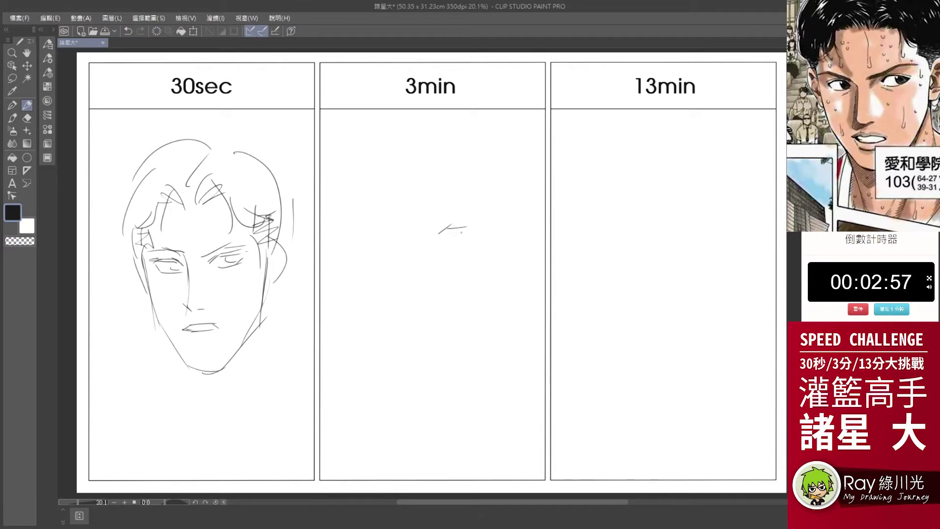
left_click_drag(417, 273, 417, 240)
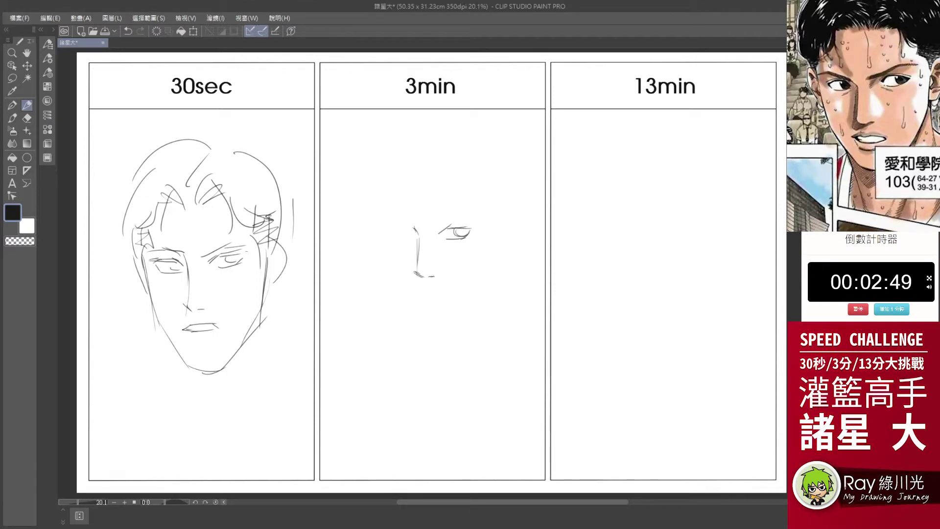
left_click_drag(452, 225, 470, 222)
mouse_move(390, 230)
left_mouse_down()
mouse_move(417, 230)
mouse_move(415, 328)
left_mouse_up()
key("ctrl+z")
- Draw the 3min jaw, chin, ear, strokes above the eyes and mouth, undoing the lower lip
mouse_move(392, 283)
left_mouse_down()
mouse_move(447, 336)
mouse_move(491, 286)
left_mouse_up()
left_click_drag(490, 247, 485, 301)
mouse_move(491, 266)
left_mouse_down()
mouse_move(504, 220)
mouse_move(510, 267)
mouse_move(511, 235)
left_mouse_up()
left_click_drag(431, 225, 475, 212)
left_click_drag(383, 222, 411, 216)
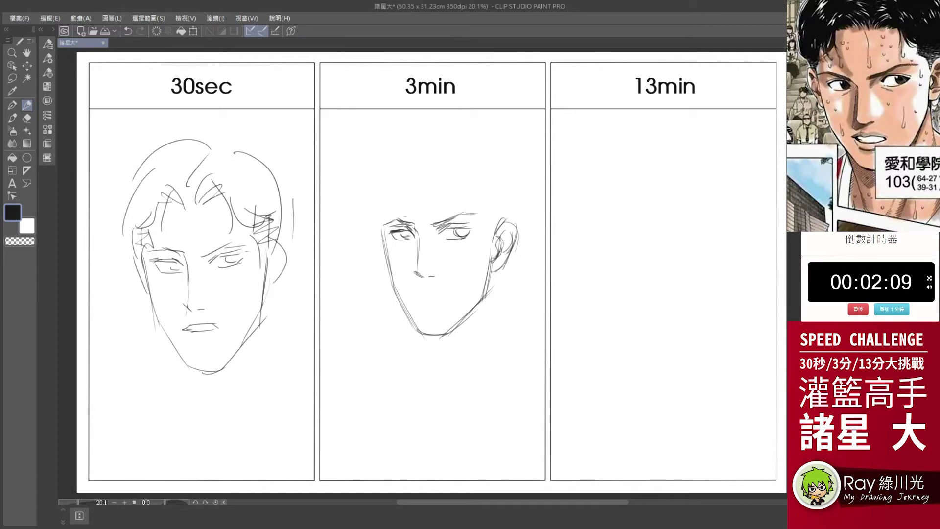
mouse_move(433, 292)
left_mouse_down()
mouse_move(449, 293)
mouse_move(443, 300)
mouse_move(430, 286)
mouse_move(442, 307)
left_mouse_up()
key("ctrl+z")
- Draw the temple hairlines, hatch the right-side hair and add strands on top and upper-left
left_click_drag(483, 185, 490, 247)
mouse_move(384, 191)
left_mouse_down()
mouse_move(387, 243)
mouse_move(391, 223)
left_mouse_up()
mouse_move(482, 190)
left_mouse_down()
mouse_move(507, 199)
mouse_move(482, 228)
mouse_move(482, 248)
left_mouse_up()
left_click_drag(459, 154, 473, 199)
left_click_drag(482, 176, 515, 198)
left_click_drag(412, 161, 425, 178)
mouse_move(409, 162)
left_mouse_down()
mouse_move(402, 206)
mouse_move(385, 203)
left_mouse_up()
left_click_drag(395, 186, 382, 212)
left_click_drag(376, 190, 366, 215)
- Outline the top, left and right sides of the 3min hair
left_click_drag(443, 105, 367, 185)
left_click_drag(382, 141, 364, 211)
left_click_drag(462, 111, 515, 140)
left_click_drag(507, 117, 536, 203)
mouse_move(446, 105)
left_mouse_down()
mouse_move(372, 163)
mouse_move(365, 198)
left_mouse_up()
left_click_drag(414, 321, 414, 396)
- Draw the neck sides and both shoulder lines of the 3min sketch
left_click_drag(497, 270, 503, 339)
left_click_drag(405, 333, 372, 345)
left_click_drag(406, 338, 346, 356)
left_click_drag(508, 299, 541, 316)
left_click_drag(405, 341, 336, 372)
- Refine the left cheek, ear and under-eye line, hatch the right hair and darken the pupil and eyelid
left_click_drag(383, 197, 375, 274)
left_click_drag(386, 231, 379, 256)
left_click_drag(500, 240, 495, 257)
left_click_drag(522, 207, 512, 232)
mouse_move(521, 201)
left_mouse_down()
mouse_move(501, 228)
mouse_move(516, 218)
left_mouse_up()
left_click_drag(489, 217, 511, 223)
left_click_drag(397, 242, 410, 250)
left_click_drag(453, 228, 462, 236)
left_click_drag(460, 227, 472, 235)
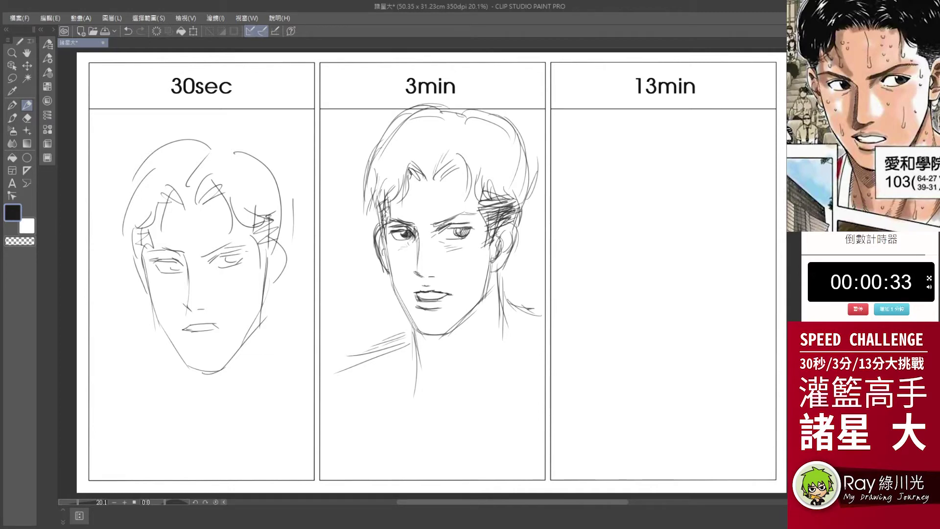
- Hatch diagonally across the 3min hair and neck, then begin the first eye in the 13min panel
left_click_drag(465, 155, 441, 173)
left_click_drag(468, 120, 434, 166)
mouse_move(387, 131)
left_mouse_down()
mouse_move(465, 101)
mouse_move(533, 161)
left_mouse_up()
left_click_drag(521, 154, 533, 211)
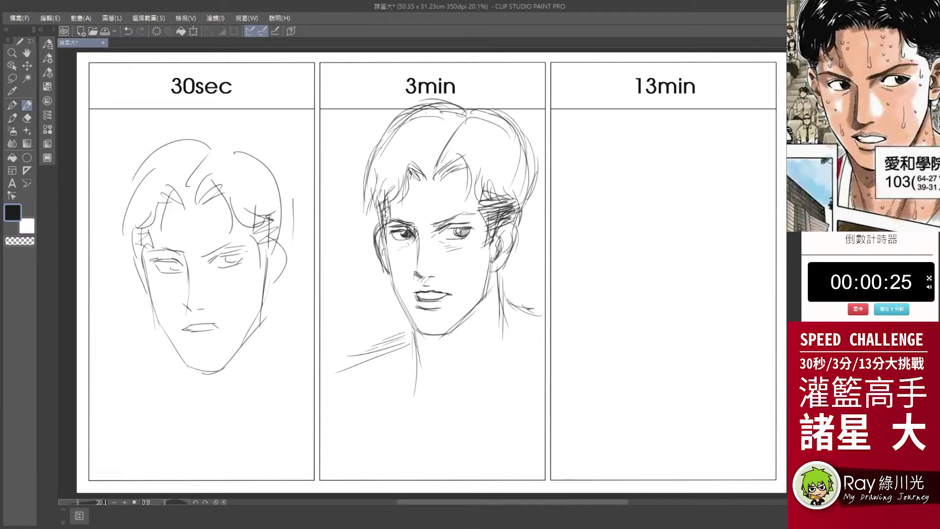
left_click_drag(441, 105, 367, 201)
left_click_drag(426, 172, 479, 105)
left_click_drag(456, 168, 528, 122)
left_click_drag(492, 201, 534, 164)
mouse_move(406, 182)
left_mouse_down()
mouse_move(453, 159)
mouse_move(475, 201)
mouse_move(489, 206)
left_mouse_up()
mouse_move(489, 309)
left_mouse_down()
mouse_move(468, 362)
mouse_move(507, 355)
left_mouse_up()
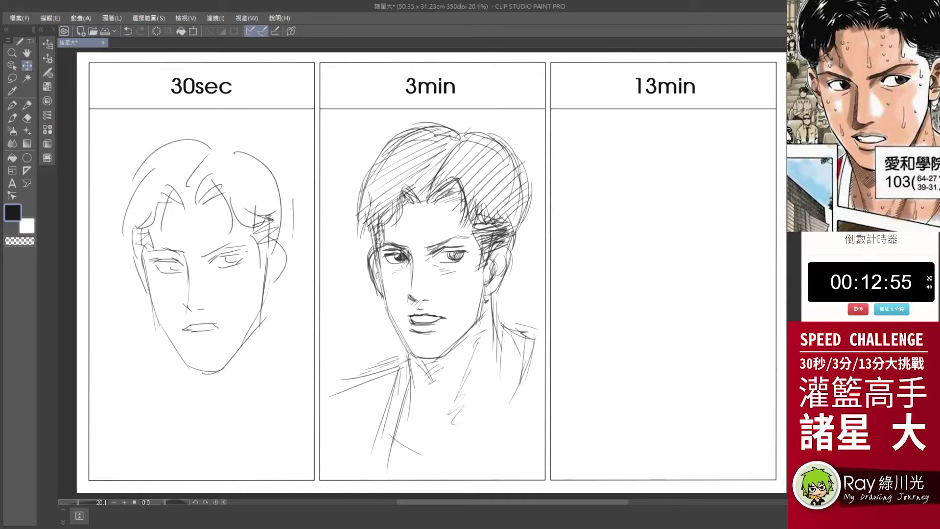
key("p")
left_click_drag(664, 266, 701, 260)
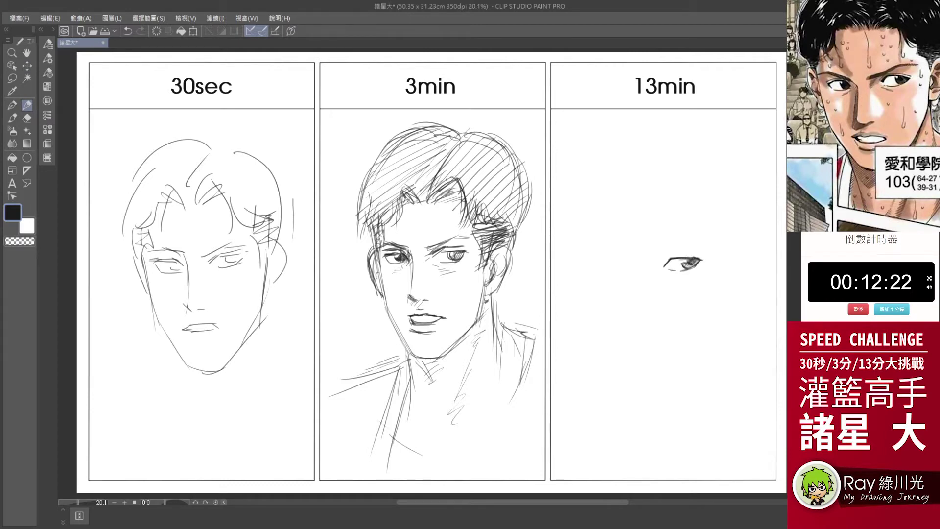
- Darken the eyelid, then draw the nose, left brow and shaded left eye in the 13min panel
mouse_move(694, 255)
left_mouse_down()
mouse_move(665, 267)
mouse_move(702, 255)
mouse_move(663, 267)
mouse_move(650, 260)
left_mouse_up()
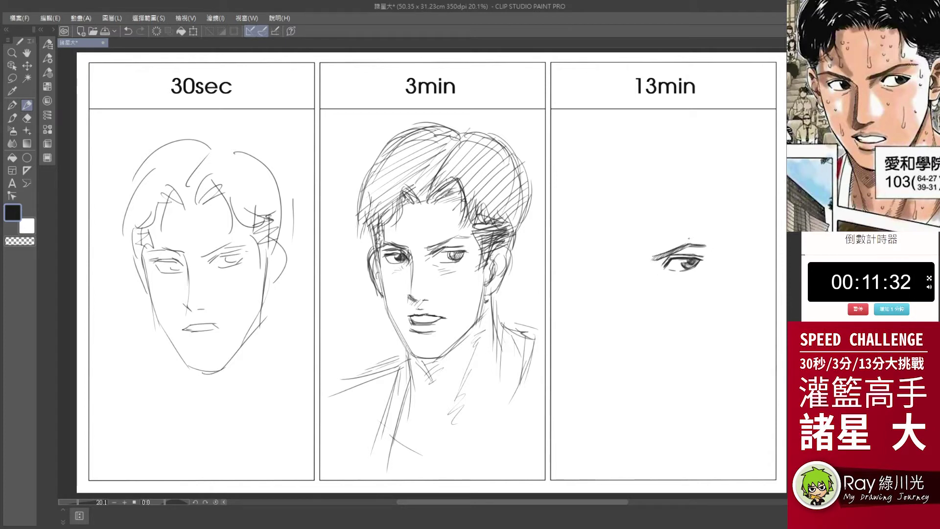
left_click_drag(674, 250, 660, 256)
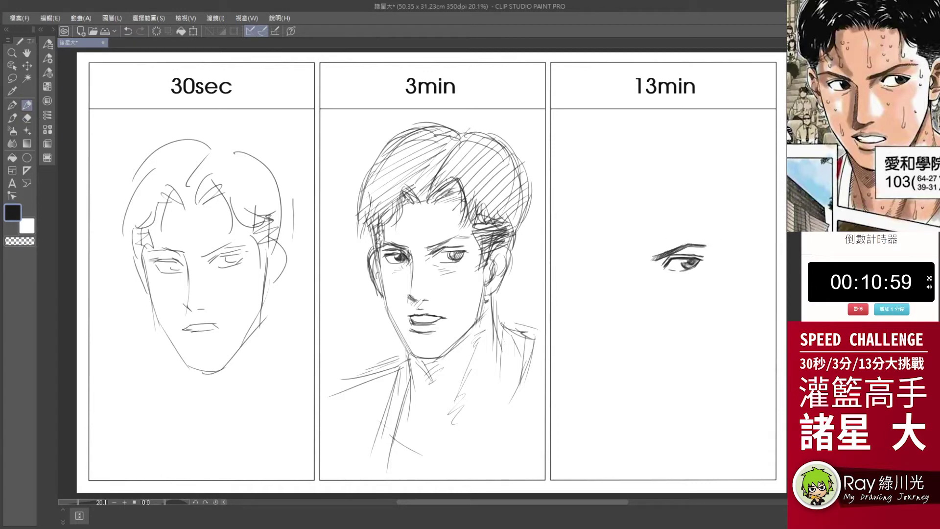
left_click_drag(634, 266, 636, 300)
left_click_drag(621, 259, 603, 267)
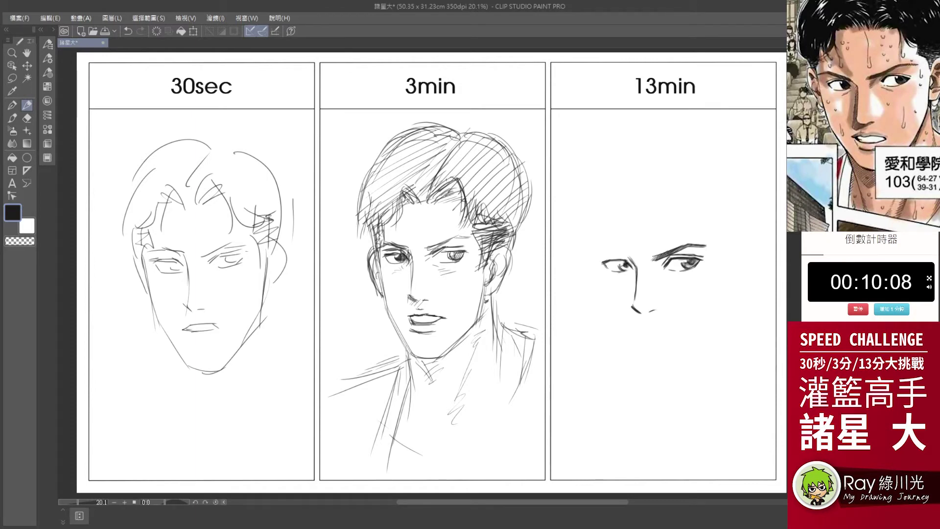
mouse_move(617, 261)
left_mouse_down()
mouse_move(627, 272)
mouse_move(614, 258)
mouse_move(633, 260)
mouse_move(598, 309)
left_mouse_up()
- Try the cheek and jaw contour with undos, then draw the right ear and left ear with inner line
left_click_drag(592, 247, 636, 361)
key("ctrl+z")
mouse_move(600, 300)
left_mouse_down()
mouse_move(639, 360)
mouse_move(665, 368)
mouse_move(695, 343)
mouse_move(743, 244)
mouse_move(728, 289)
left_mouse_up()
key("ctrl+z")
left_click_drag(737, 248, 722, 277)
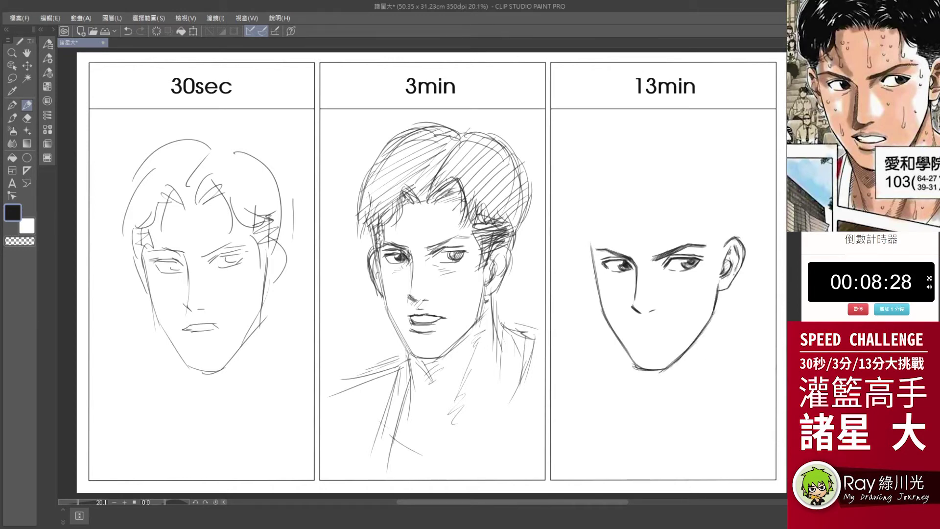
left_click_drag(589, 243, 591, 280)
left_click_drag(585, 251, 593, 281)
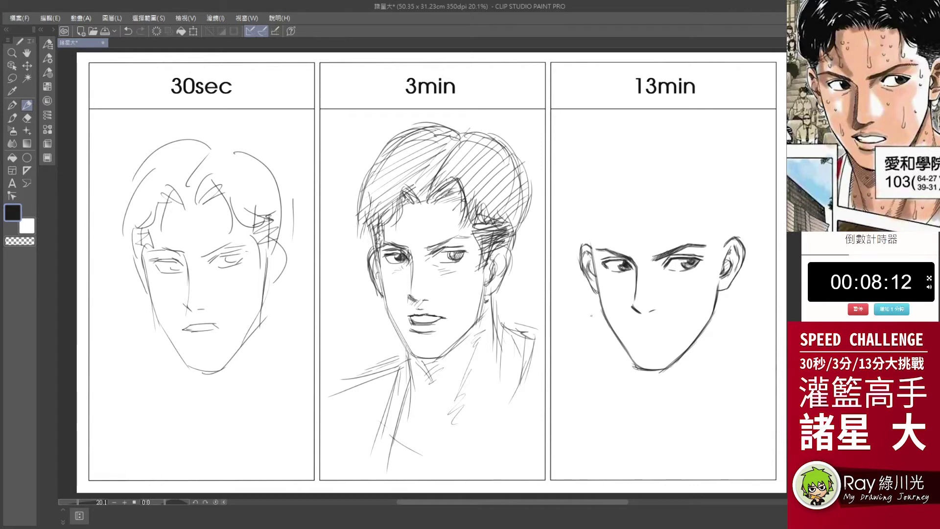
- Extend the 13min mouth, then draw the hairline, temple strokes and upper-left hair outline
mouse_move(644, 327)
left_mouse_down()
mouse_move(667, 332)
mouse_move(633, 341)
mouse_move(653, 350)
mouse_move(646, 372)
mouse_move(678, 358)
left_mouse_up()
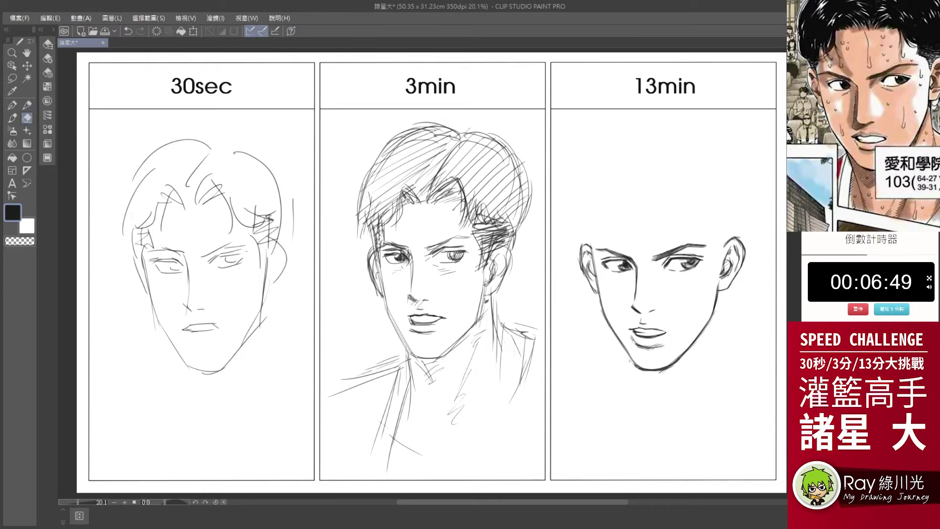
left_click_drag(590, 207, 592, 243)
left_click_drag(652, 200, 688, 223)
mouse_move(681, 182)
left_mouse_down()
mouse_move(712, 205)
mouse_move(723, 254)
left_mouse_up()
left_click_drag(744, 205, 739, 234)
left_click_drag(593, 211, 591, 242)
left_click_drag(585, 226, 582, 245)
mouse_move(615, 214)
left_mouse_down()
mouse_move(652, 192)
mouse_move(571, 231)
left_mouse_up()
mouse_move(671, 178)
left_mouse_down()
mouse_move(661, 198)
mouse_move(618, 200)
left_mouse_up()
- Outline the crown and both hair sides, and hatch the hair above the right ear
left_click_drag(662, 179, 684, 139)
left_click_drag(660, 116, 694, 126)
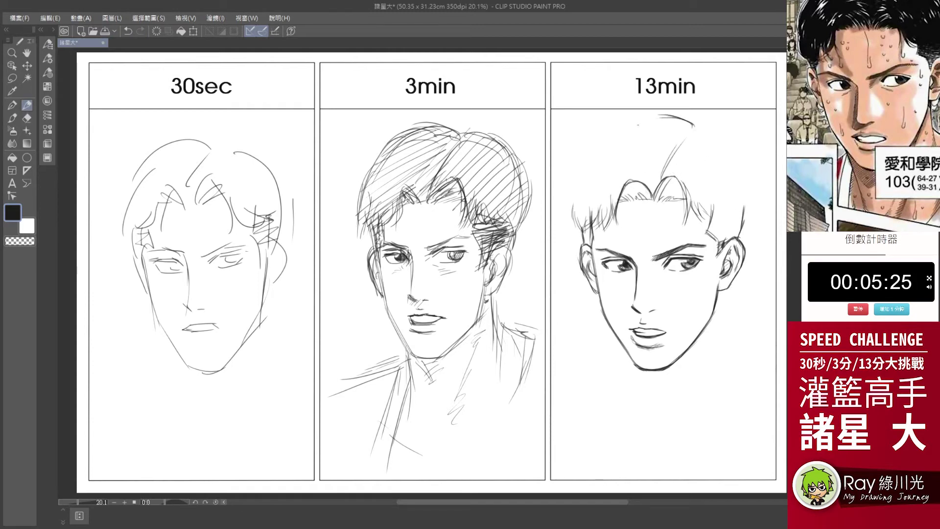
left_click_drag(570, 198, 683, 115)
left_click_drag(590, 155, 572, 216)
mouse_move(694, 122)
left_mouse_down()
mouse_move(729, 139)
mouse_move(747, 240)
left_mouse_up()
left_click_drag(705, 206, 746, 215)
left_click_drag(748, 168, 753, 215)
mouse_move(695, 124)
left_mouse_down()
mouse_move(749, 193)
mouse_move(747, 174)
left_mouse_up()
left_click_drag(712, 215, 744, 239)
mouse_move(590, 228)
left_mouse_down()
mouse_move(590, 256)
mouse_move(585, 250)
left_mouse_up()
mouse_move(708, 214)
left_mouse_down()
mouse_move(740, 235)
mouse_move(729, 244)
left_mouse_up()
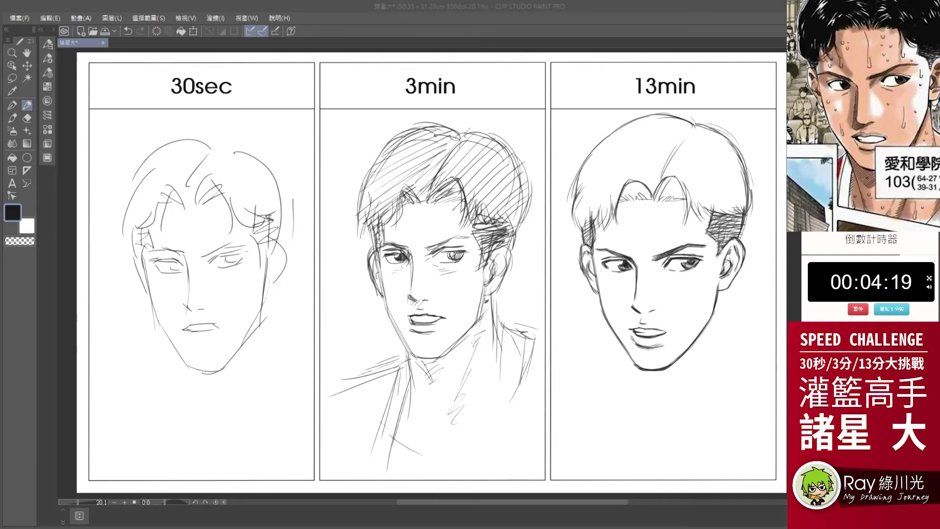
- Draw the neck and shoulder lines on the 13-minute face
left_click_drag(625, 349, 638, 424)
left_click_drag(720, 290, 732, 376)
left_click_drag(722, 325, 759, 355)
mouse_move(626, 347)
left_mouse_down()
mouse_move(618, 436)
mouse_move(555, 387)
mouse_move(645, 460)
left_mouse_up()
mouse_move(742, 338)
left_mouse_down()
mouse_move(773, 344)
mouse_move(695, 446)
left_mouse_up()
left_click_drag(639, 461, 733, 410)
- Add the shirt collar, neckline and collarbone lines around the neck
left_click_drag(618, 411, 636, 485)
mouse_move(778, 357)
left_mouse_down()
mouse_move(676, 487)
mouse_move(746, 423)
left_mouse_up()
left_click_drag(619, 350, 605, 416)
mouse_move(776, 345)
left_mouse_down()
mouse_move(680, 477)
mouse_move(690, 448)
left_mouse_up()
mouse_move(630, 444)
left_mouse_down()
mouse_move(656, 458)
mouse_move(692, 445)
left_mouse_up()
left_click_drag(633, 380, 652, 414)
- Hatch the shadow under the chin and add strokes along the neck and collar
left_click_drag(693, 338, 704, 368)
mouse_move(703, 343)
left_mouse_down()
mouse_move(666, 422)
mouse_move(641, 404)
left_mouse_up()
left_click_drag(687, 374, 652, 425)
left_click_drag(680, 365, 631, 386)
left_click_drag(710, 327, 678, 361)
left_click_drag(723, 291, 693, 399)
left_click_drag(704, 360, 684, 411)
left_click_drag(701, 437, 671, 449)
left_click_drag(634, 372, 621, 414)
left_click_drag(628, 378, 622, 422)
- Hatch inside the forelock curls, near the temple and diagonally across the head's top
left_click_drag(646, 182, 622, 201)
left_click_drag(617, 200, 595, 229)
left_click_drag(677, 177, 655, 201)
mouse_move(686, 176)
left_mouse_down()
mouse_move(660, 206)
mouse_move(670, 197)
left_mouse_up()
mouse_move(662, 116)
left_mouse_down()
mouse_move(612, 176)
mouse_move(615, 166)
left_mouse_up()
left_click_drag(692, 124, 651, 182)
left_click_drag(675, 145, 648, 195)
- Fill the upper-right, ear-side and left-side hair with dense hatching strokes
mouse_move(710, 123)
left_mouse_down()
mouse_move(673, 140)
mouse_move(680, 181)
left_mouse_up()
mouse_move(742, 130)
left_mouse_down()
mouse_move(703, 168)
mouse_move(710, 176)
mouse_move(687, 219)
left_mouse_up()
mouse_move(722, 188)
left_mouse_down()
mouse_move(684, 220)
mouse_move(718, 221)
left_mouse_up()
left_click_drag(749, 145, 729, 210)
mouse_move(629, 167)
left_mouse_down()
mouse_move(611, 210)
mouse_move(603, 198)
left_mouse_up()
left_click_drag(611, 194, 581, 220)
left_click_drag(600, 146, 576, 230)
left_click_drag(610, 201, 587, 233)
left_click_drag(661, 169, 618, 184)
mouse_move(685, 130)
left_mouse_down()
mouse_move(644, 175)
mouse_move(600, 145)
left_mouse_up()
left_click_drag(727, 113, 676, 143)
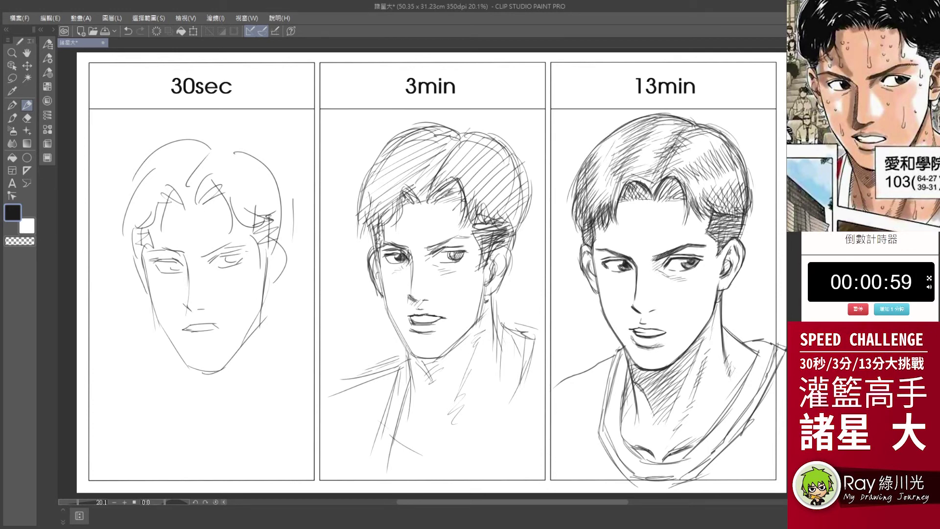
- Darken the nose line and add diagonal hatching across the lower shirt
mouse_move(638, 270)
left_mouse_down()
mouse_move(632, 301)
mouse_move(652, 310)
left_mouse_up()
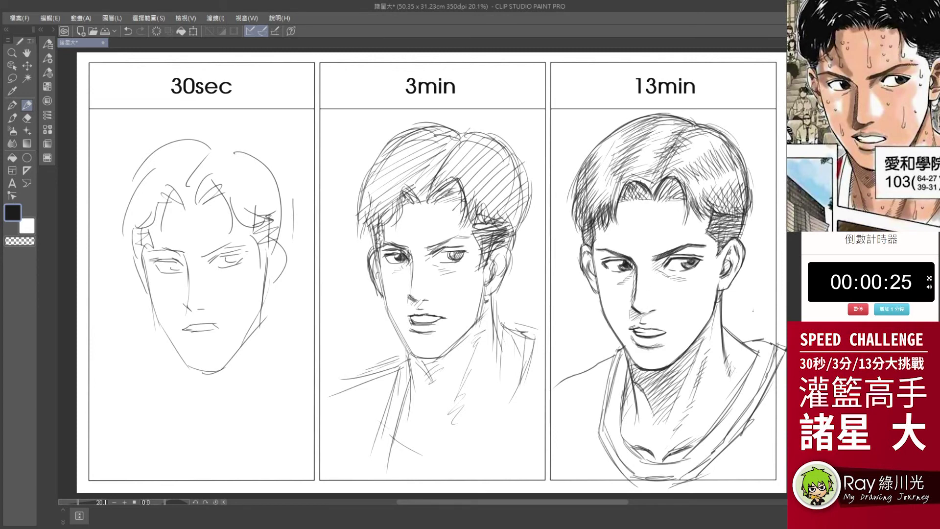
mouse_move(553, 465)
left_mouse_down()
mouse_move(612, 362)
mouse_move(607, 391)
left_mouse_up()
left_click_drag(556, 435, 612, 367)
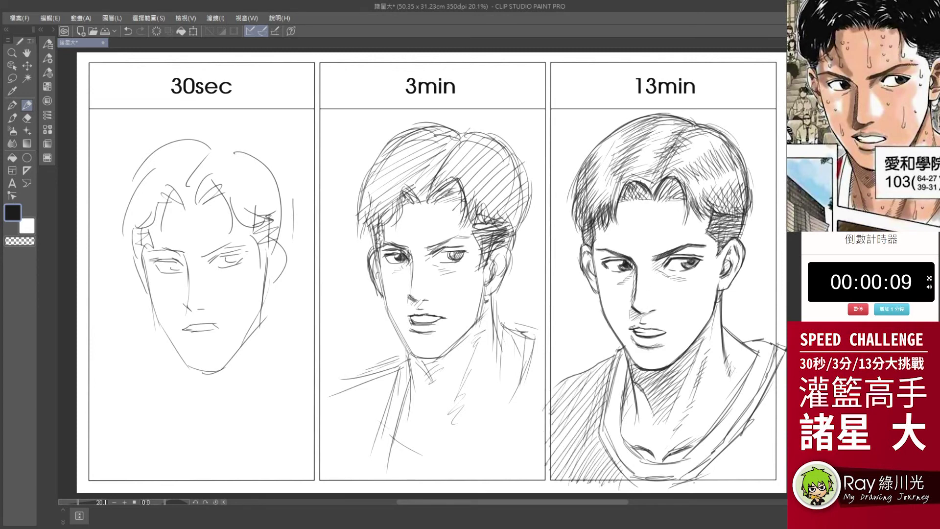
left_click_drag(710, 482, 783, 382)
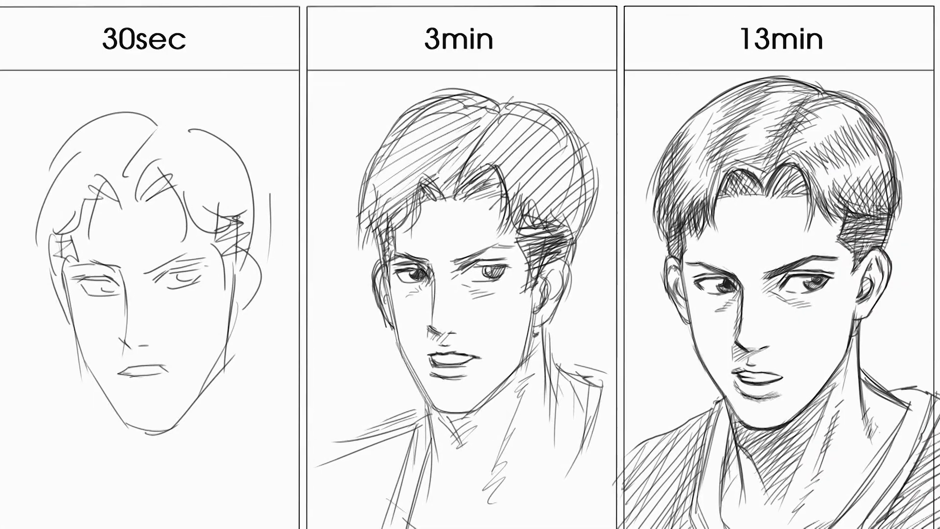